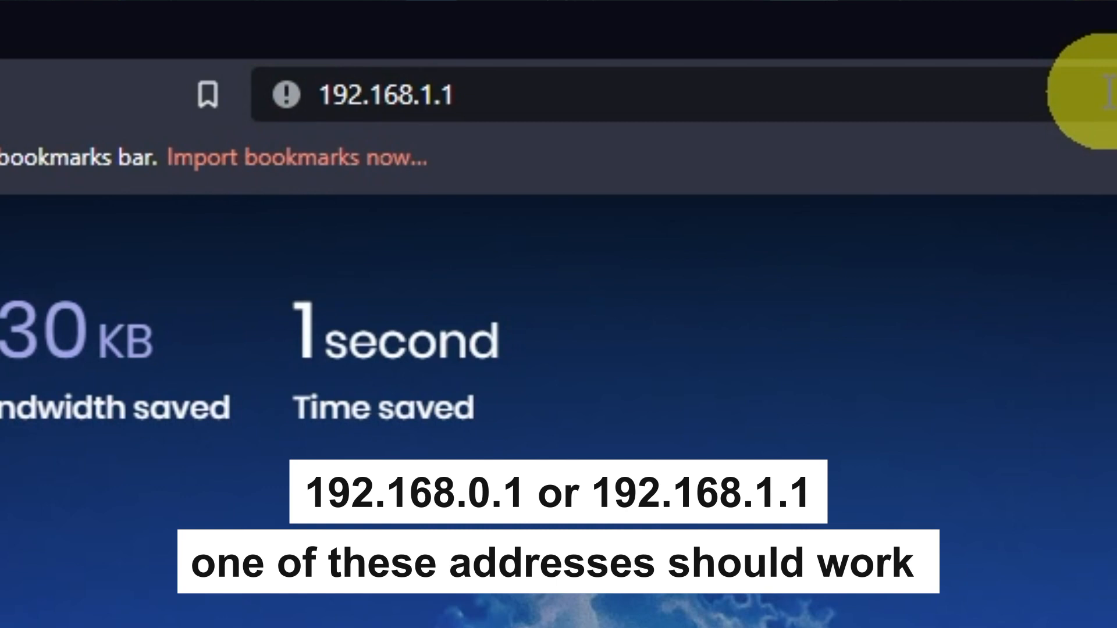
Try loading 192.168.1.1 in Chrome's address bar
key(Return)
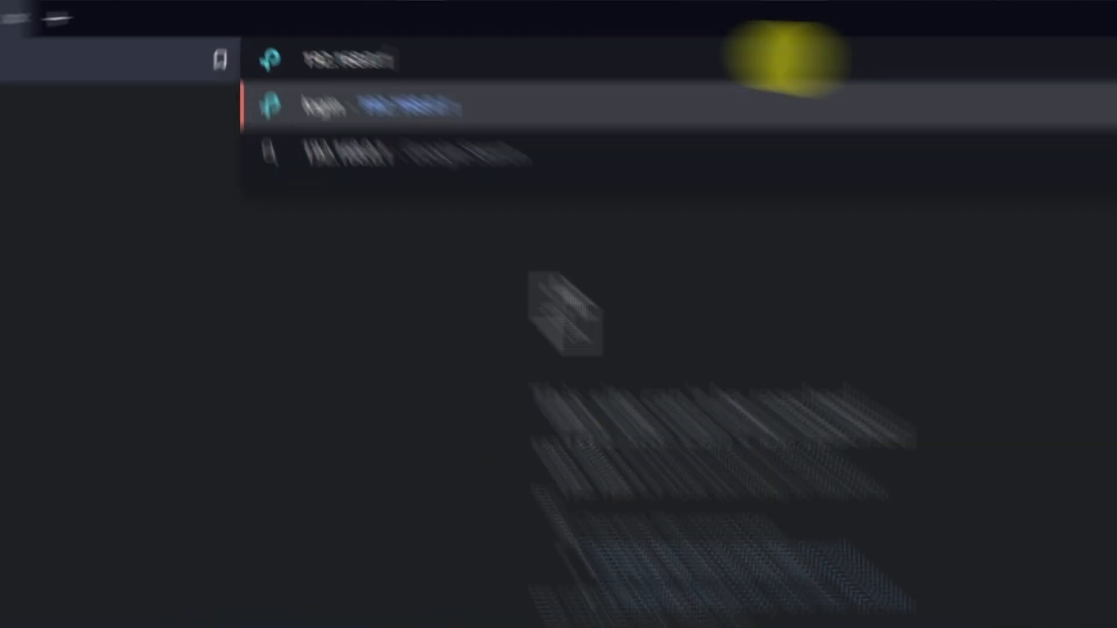
Load the router admin page at 192.168.0.1
key(Return)
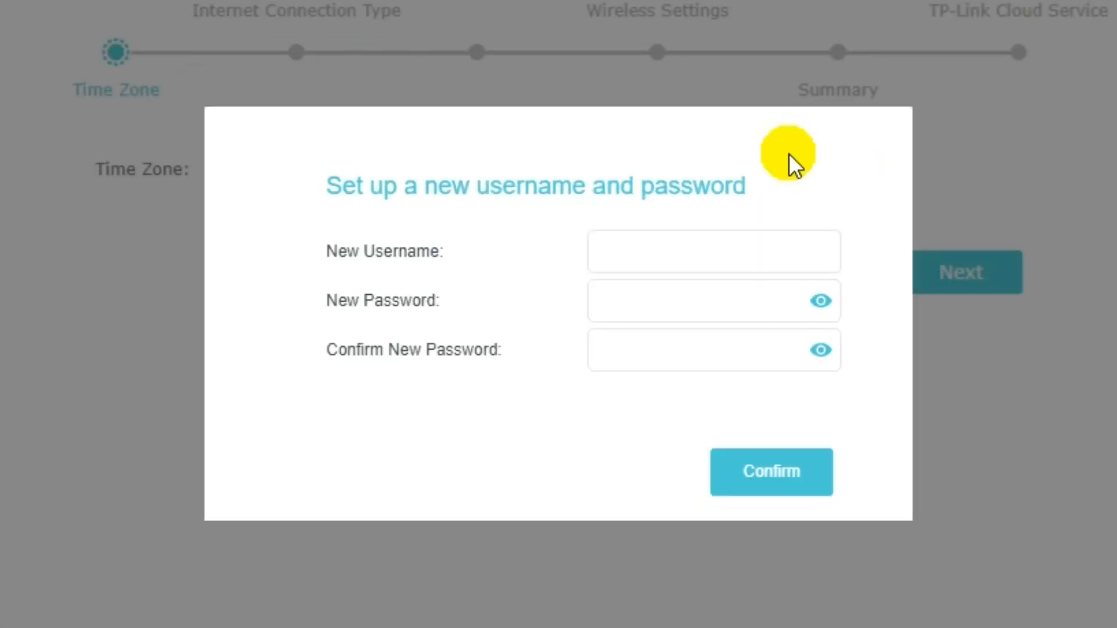
Enter a new admin username and password, confirm the password, and save the login
click(696, 255)
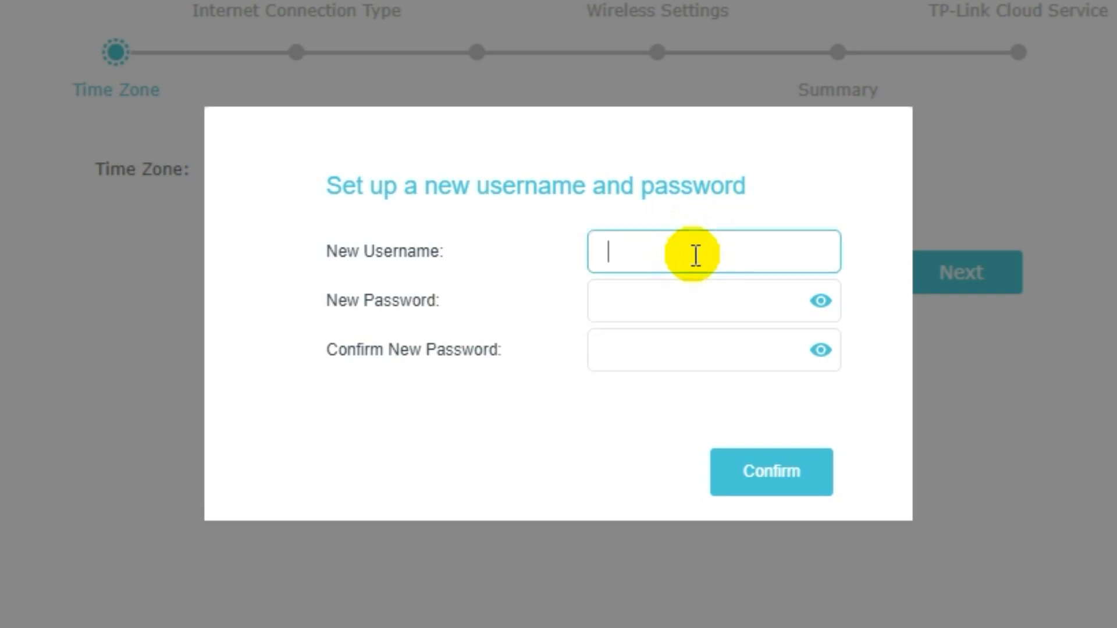
text(na)
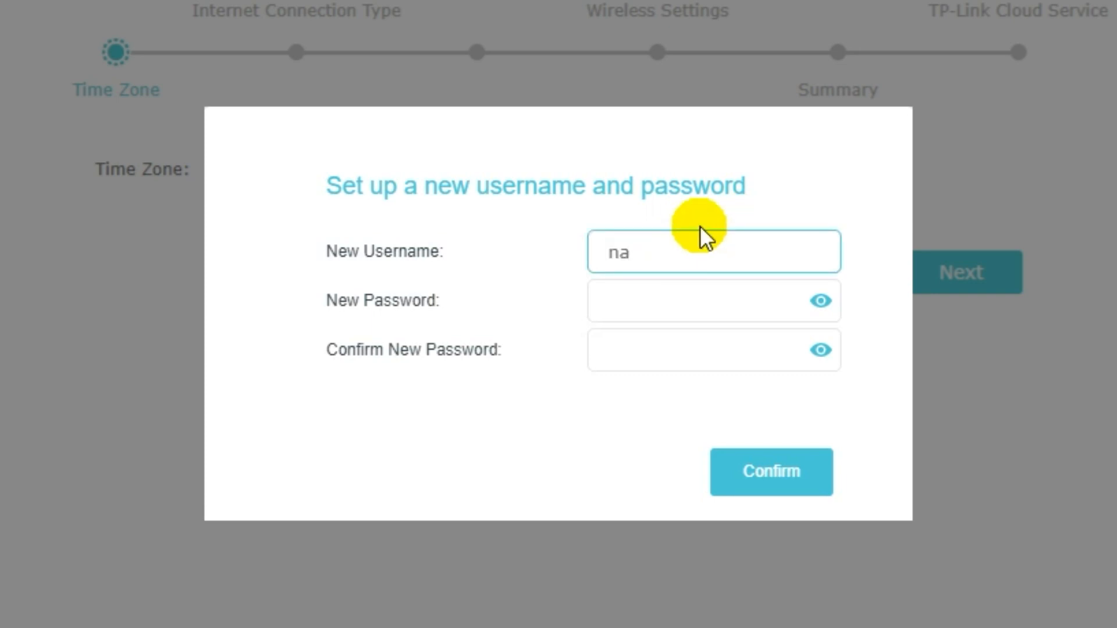
text(me)
click(677, 297)
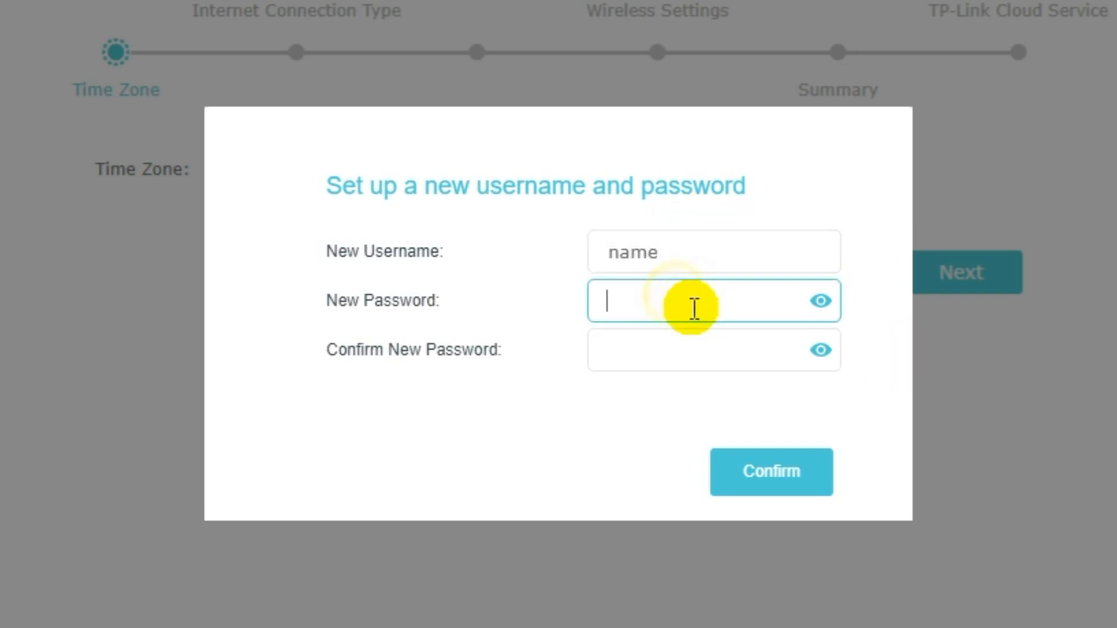
text(password)
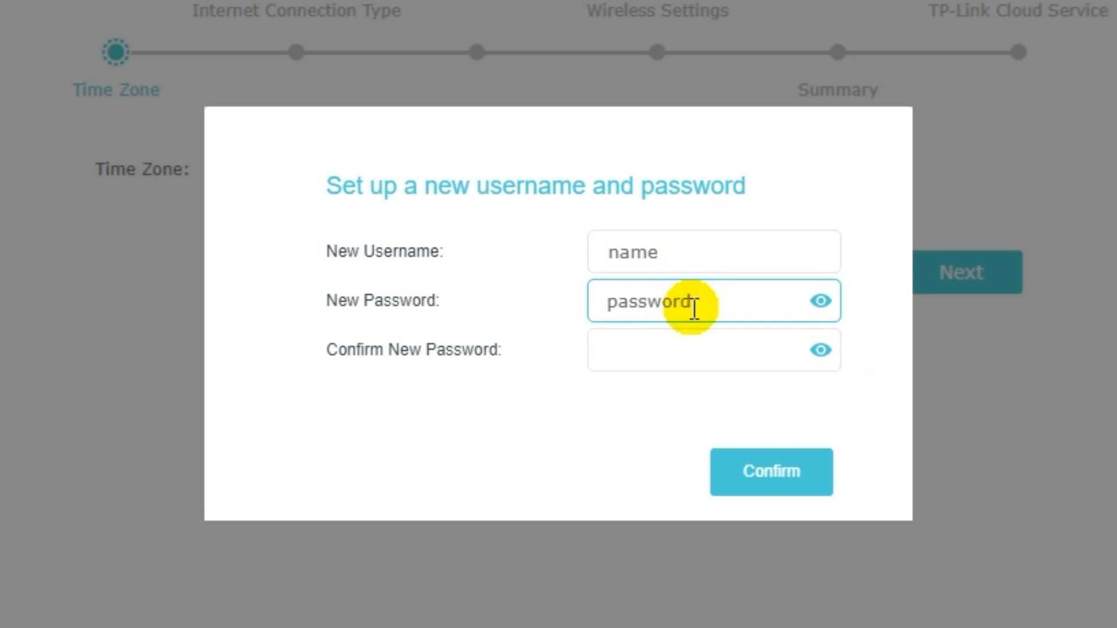
click(686, 344)
text(password)
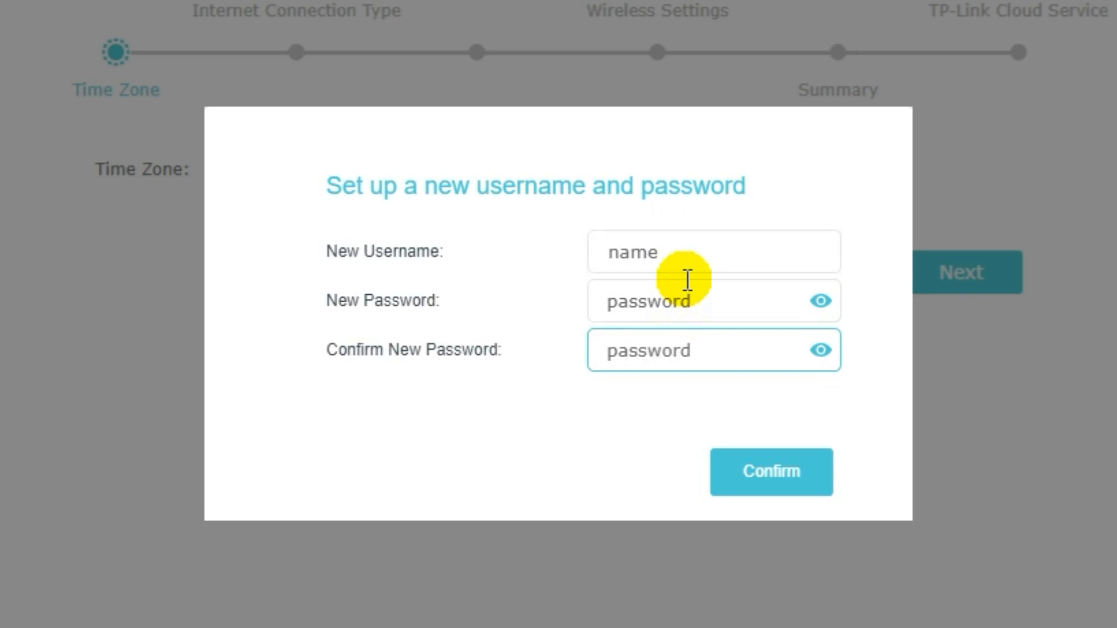
click(771, 474)
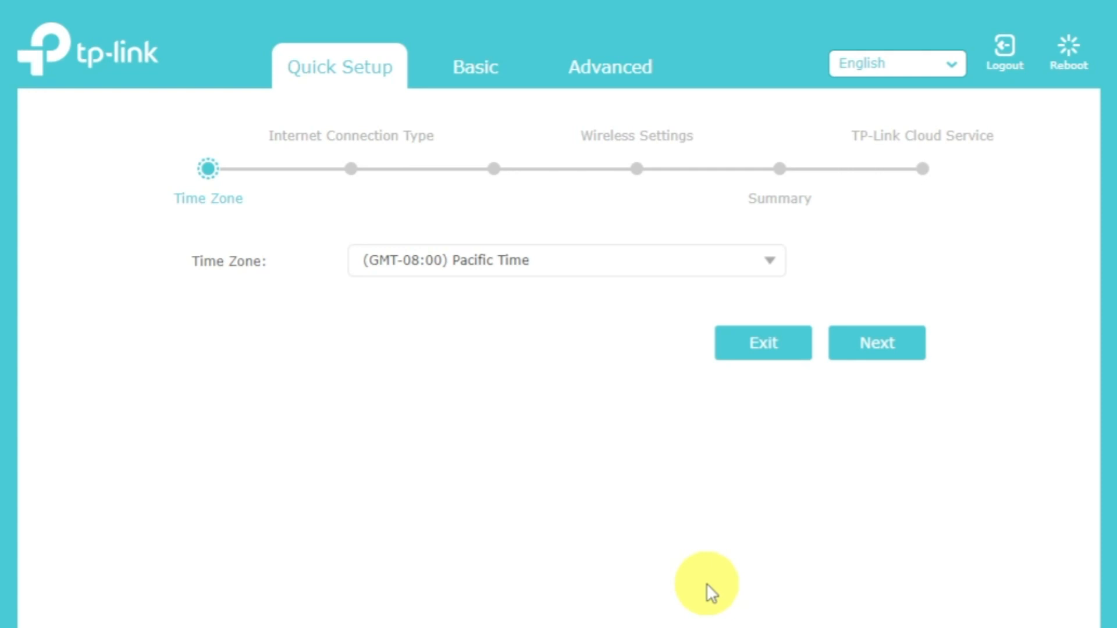
Keep (GMT-08:00) Pacific Time as the Quick Setup time zone and continue
click(770, 263)
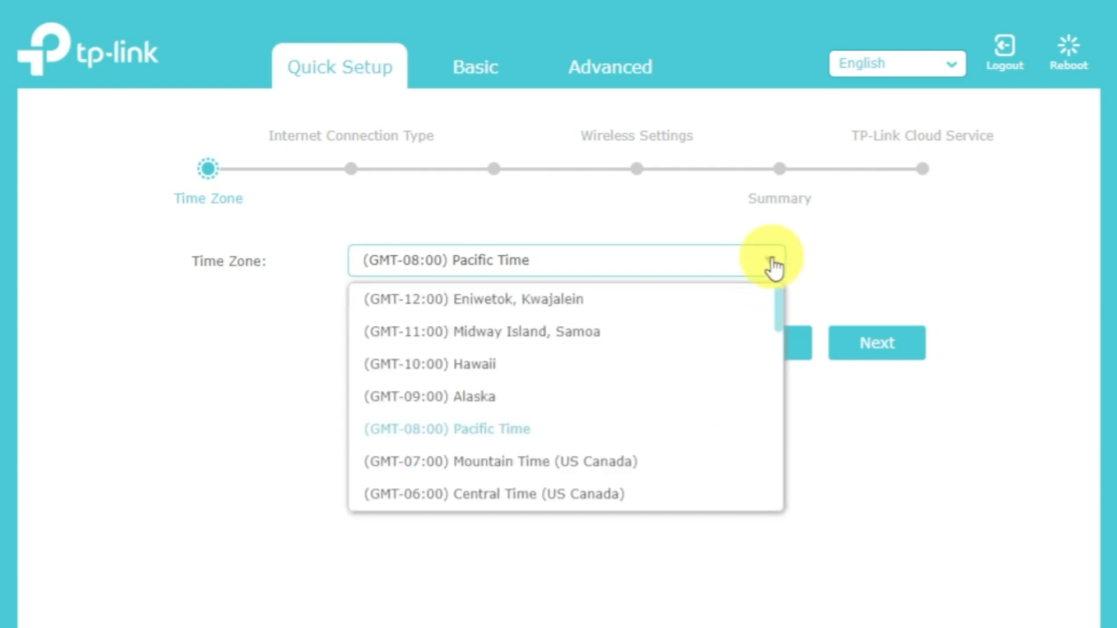
click(772, 265)
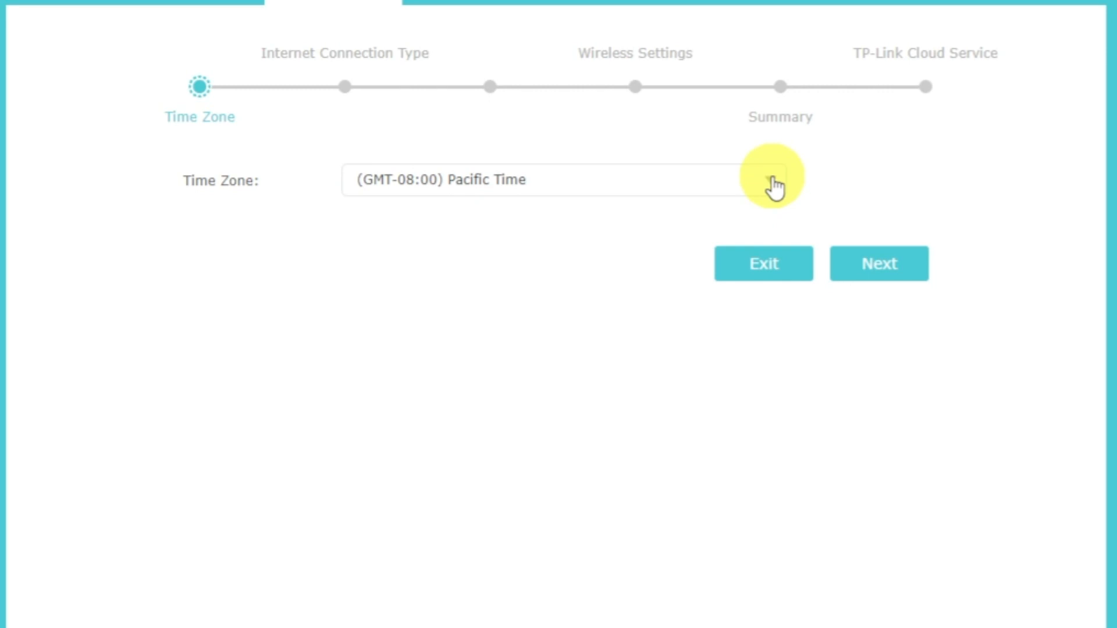
click(898, 264)
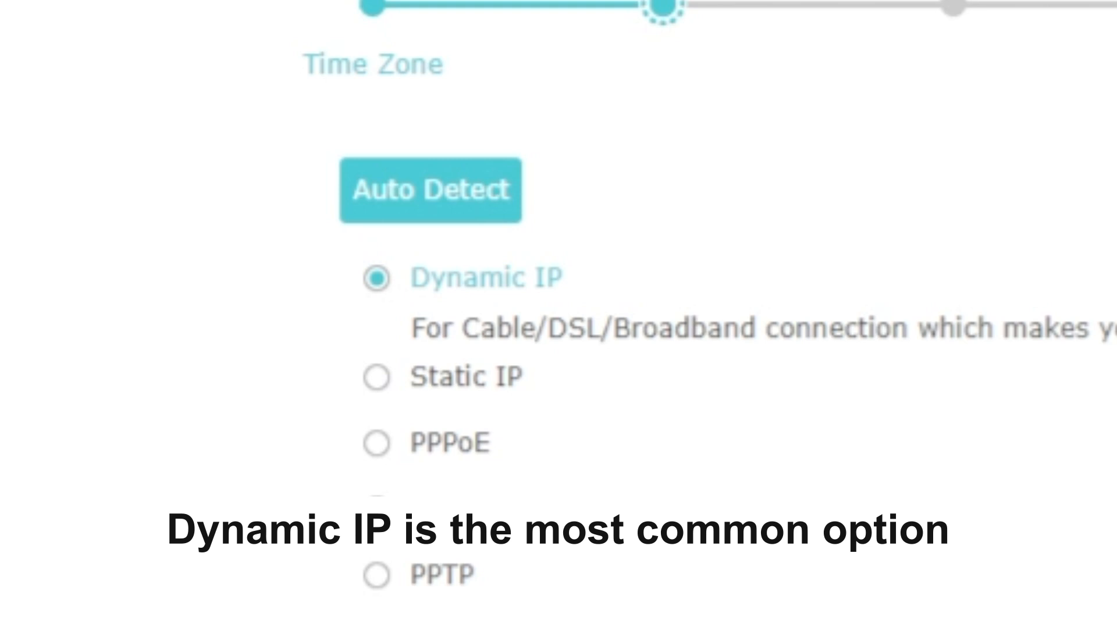
Auto-detect the connection as Dynamic IP and continue with Do NOT Clone MAC Address
click(470, 195)
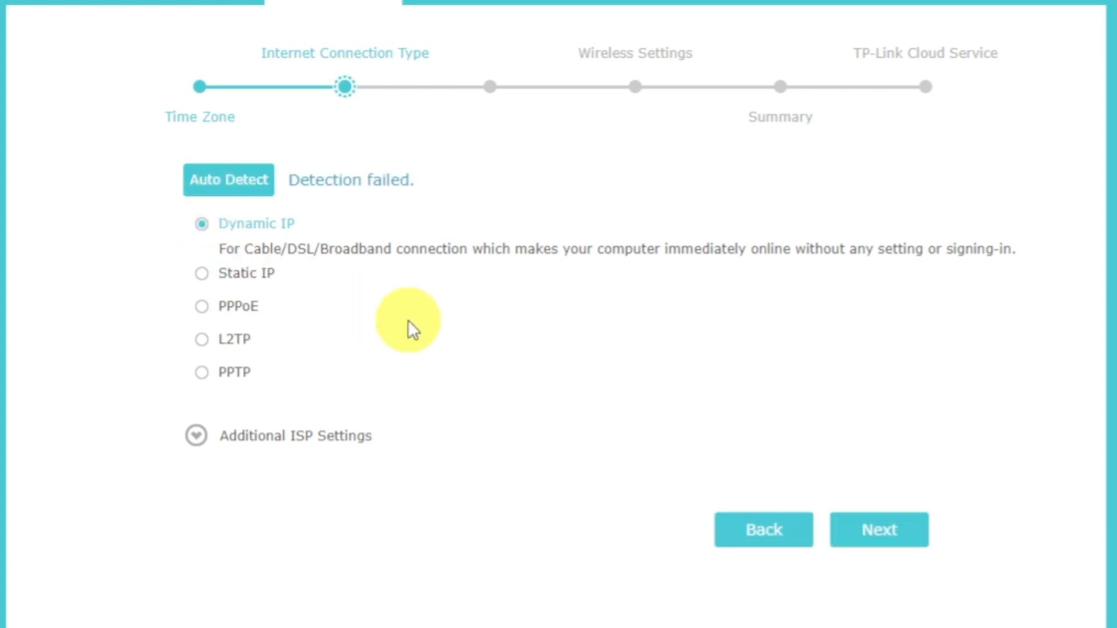
click(876, 530)
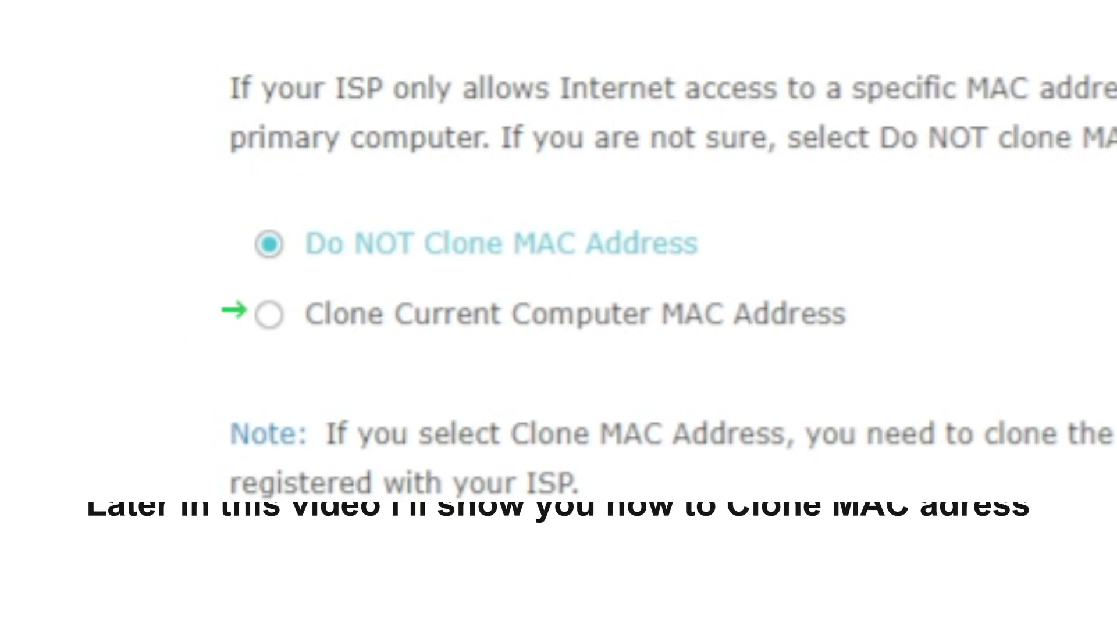
click(942, 487)
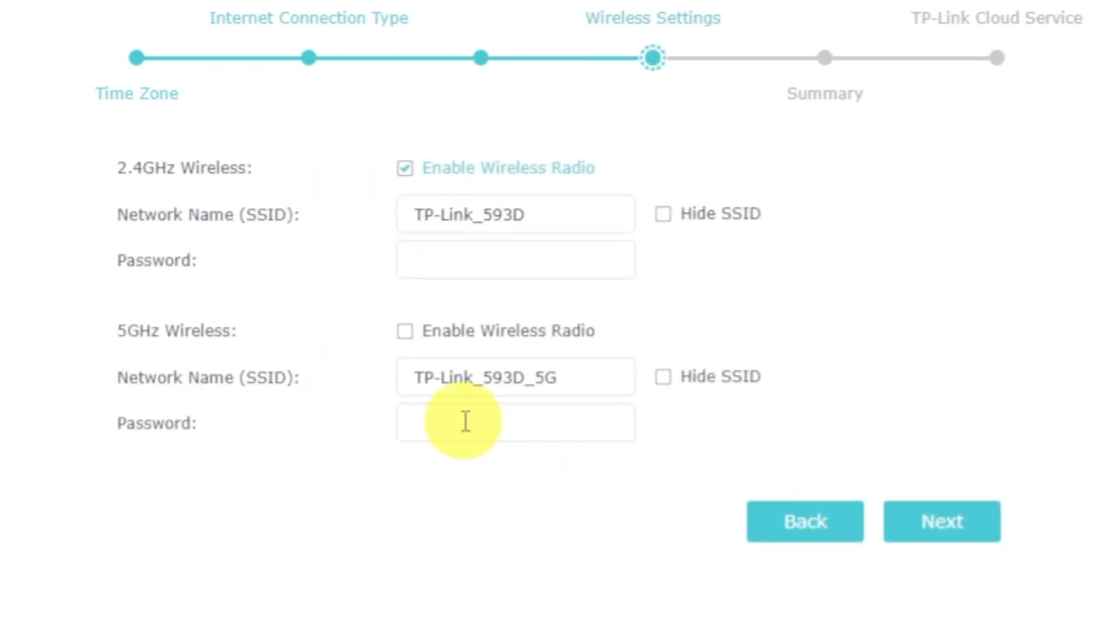
Enable the 5GHz radio and give both the 2.4GHz TP-Link_593D and 5GHz networks the same Wi-Fi password
click(406, 333)
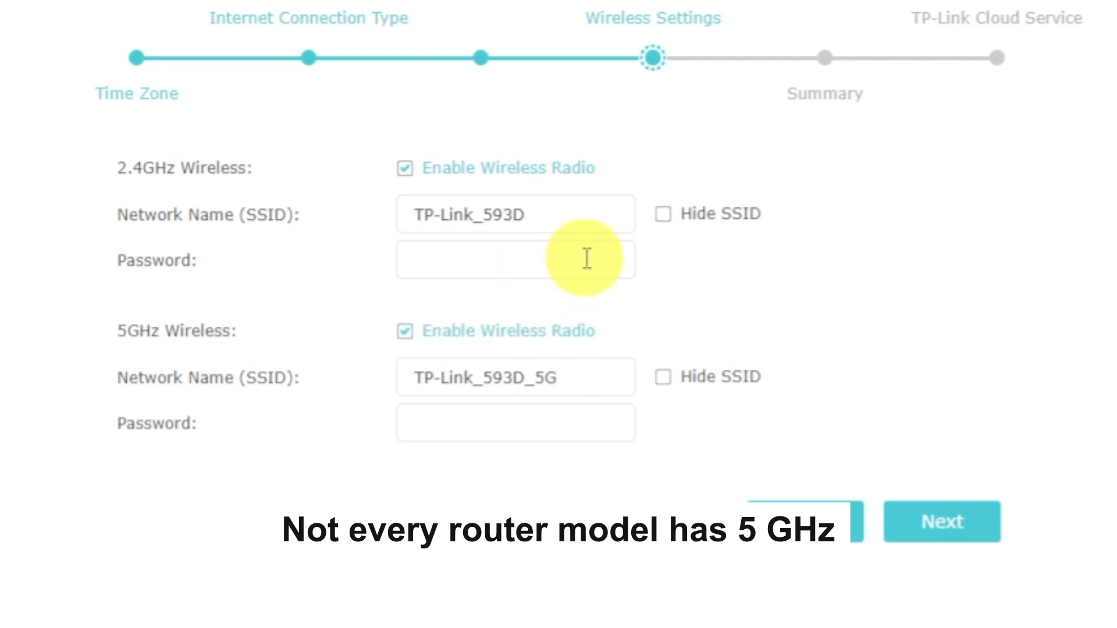
click(597, 210)
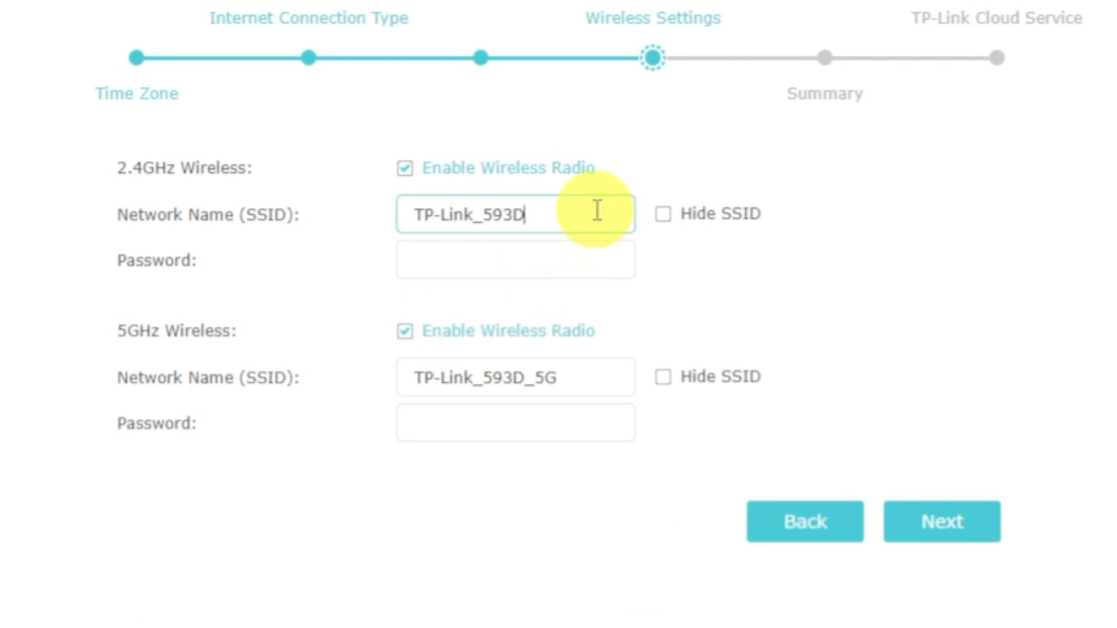
click(597, 260)
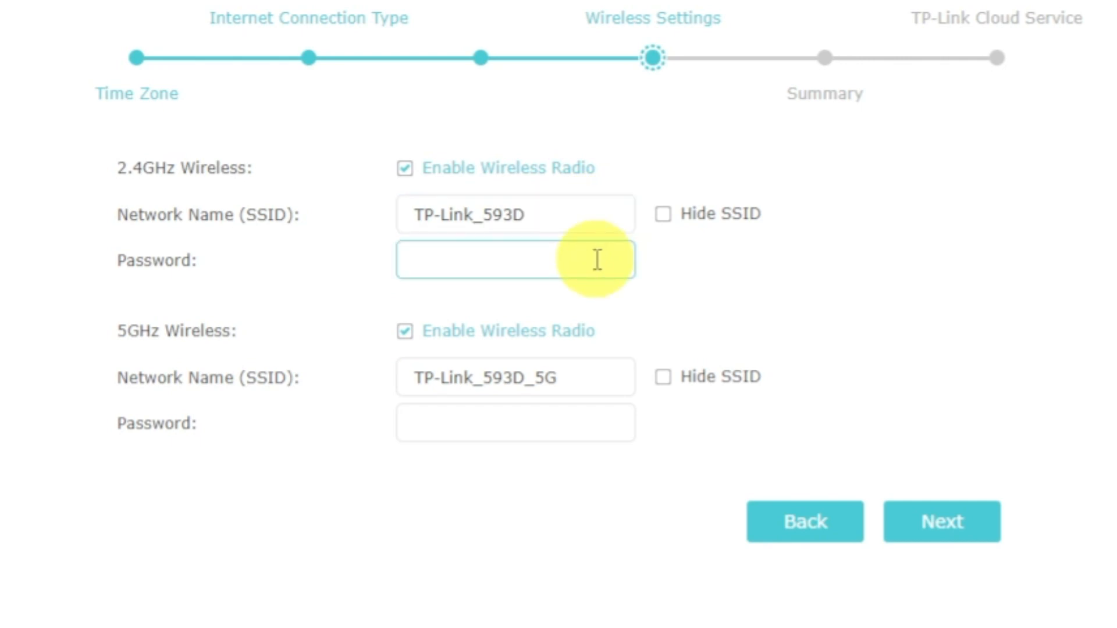
text(12345678)
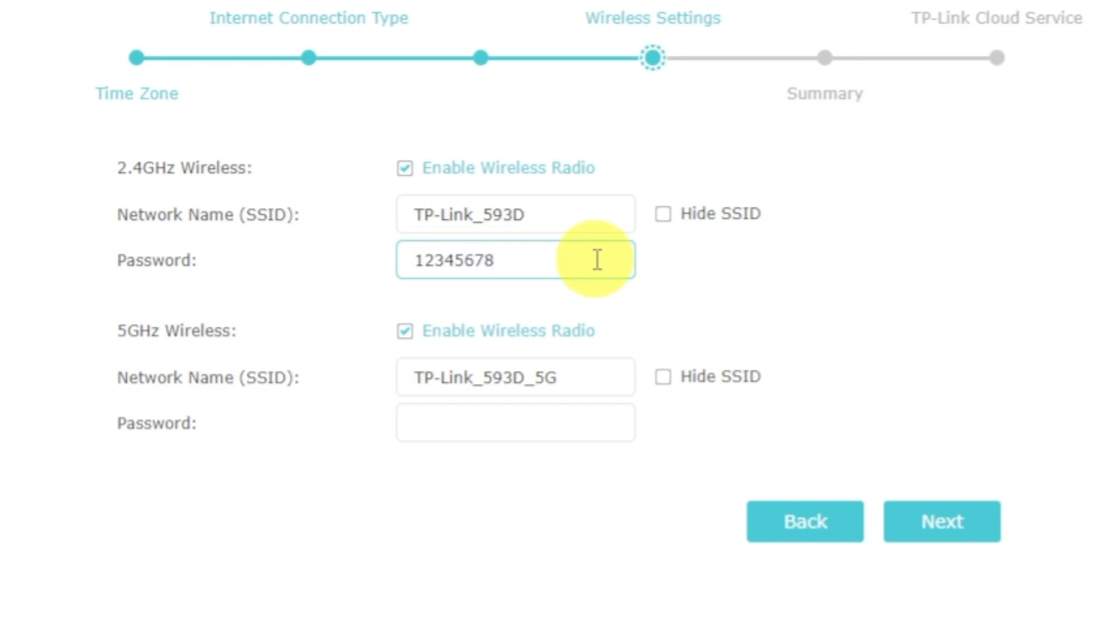
click(588, 423)
text(1)
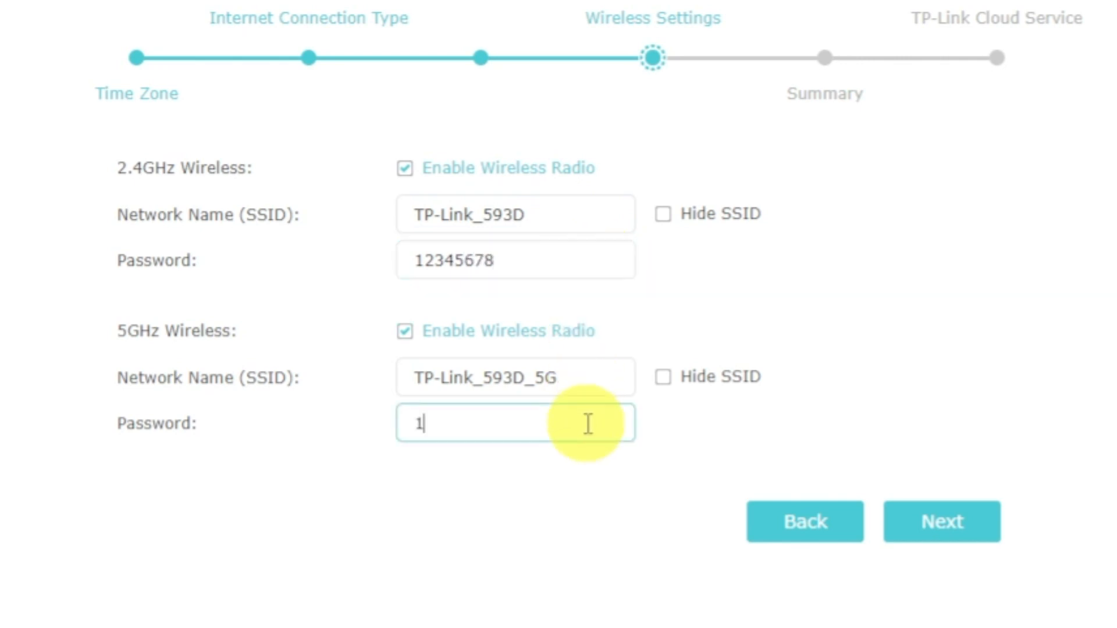
text(2345678)
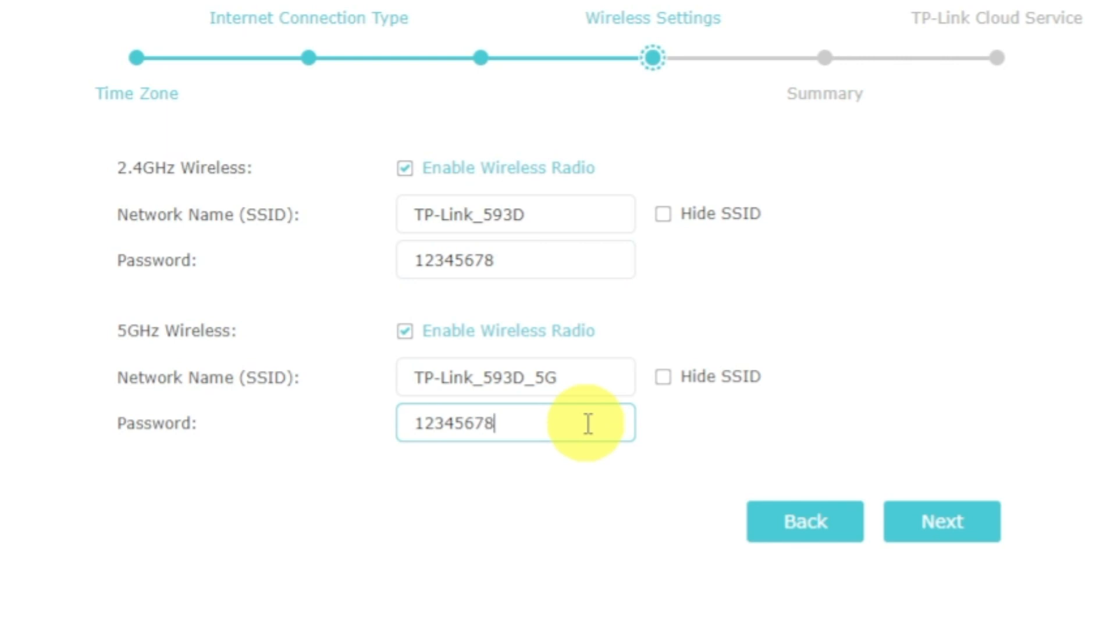
click(915, 520)
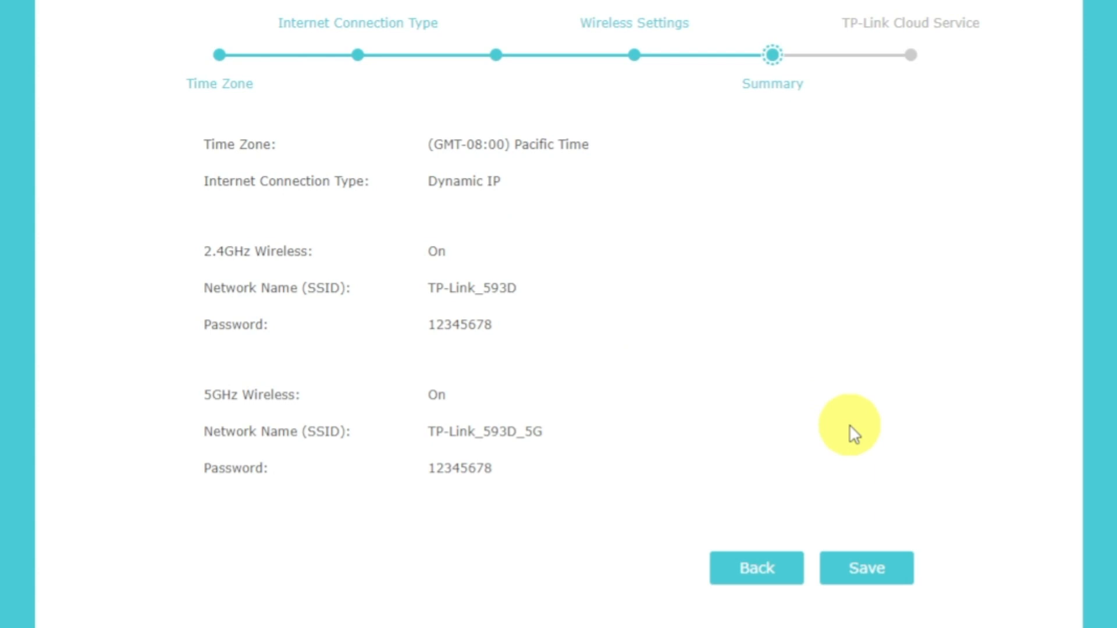
Save the Quick Setup settings, choose Log In Later for TP-Link Cloud, and finish the wizard
click(883, 575)
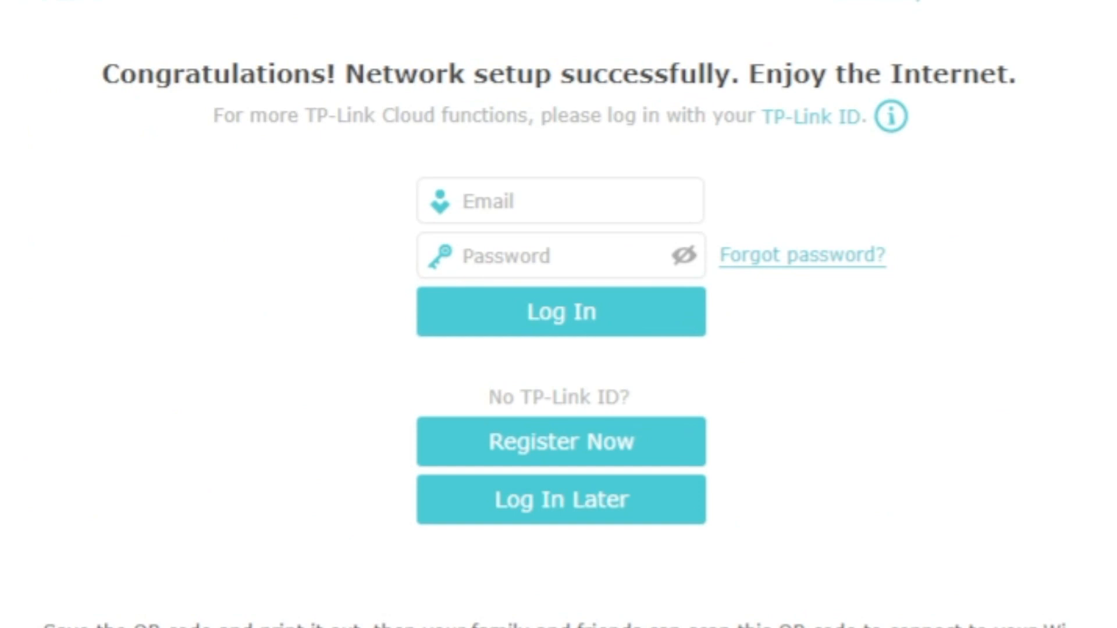
click(645, 501)
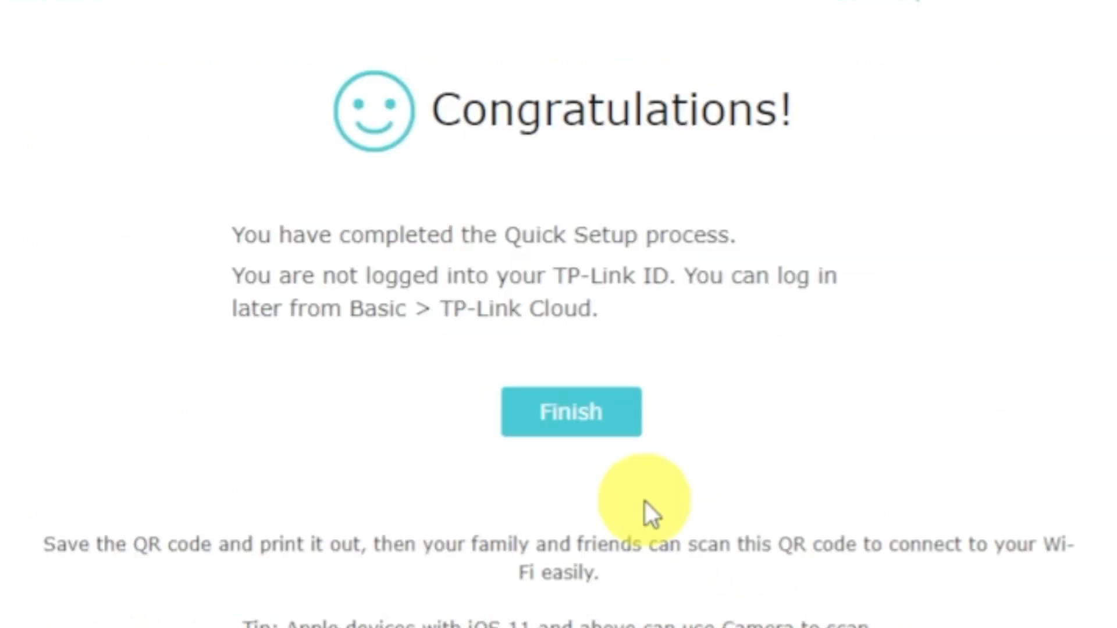
click(564, 417)
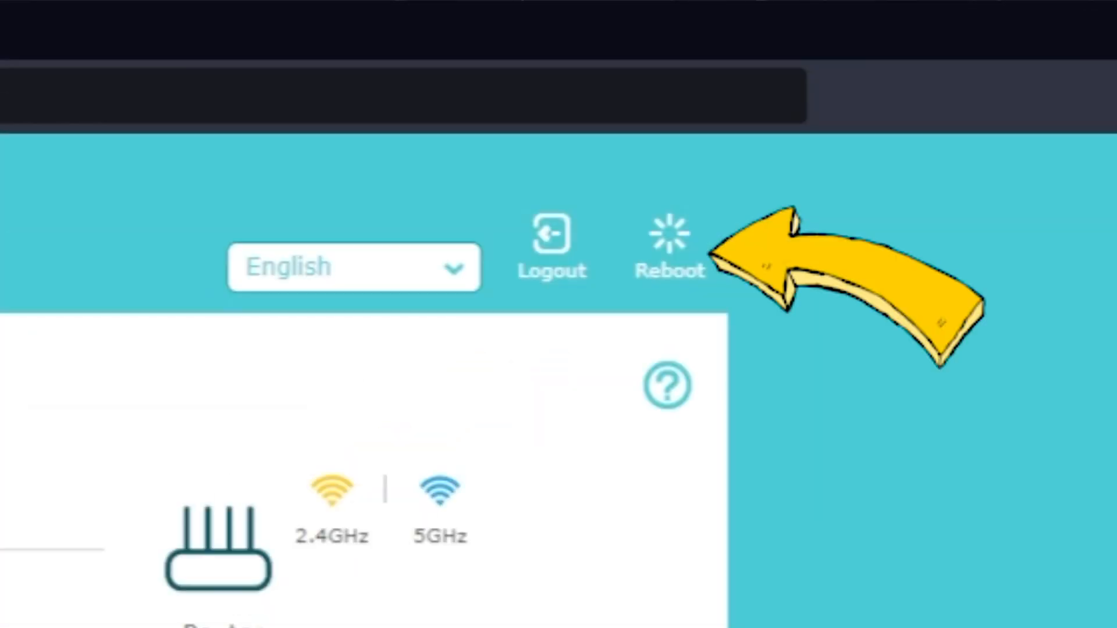
Reboot the router from the top-right Reboot button and confirm with Yes
click(667, 260)
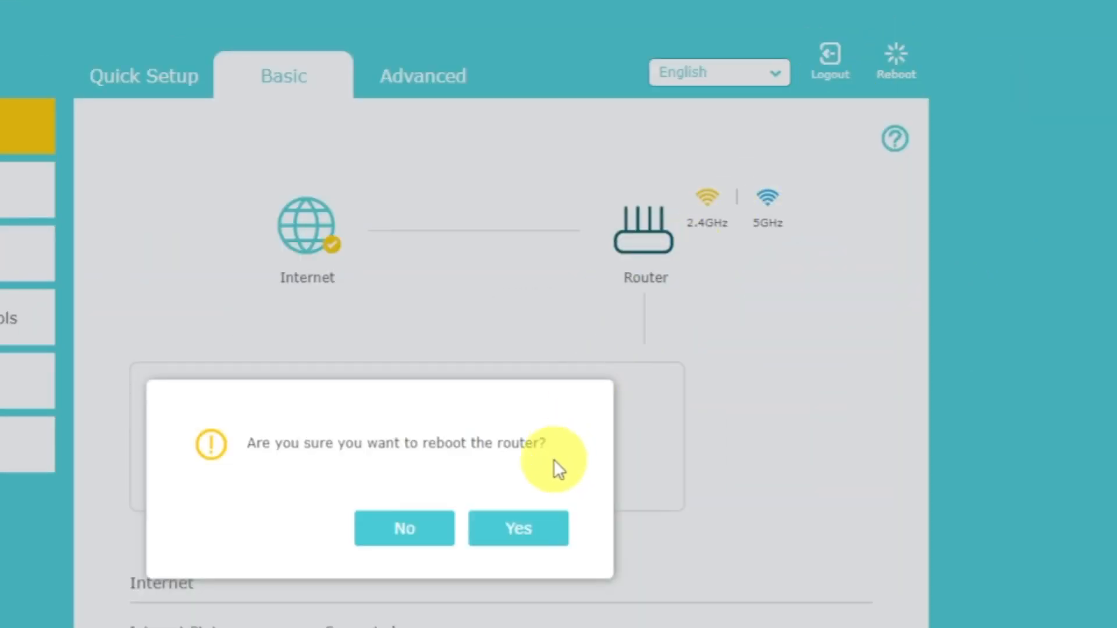
click(536, 530)
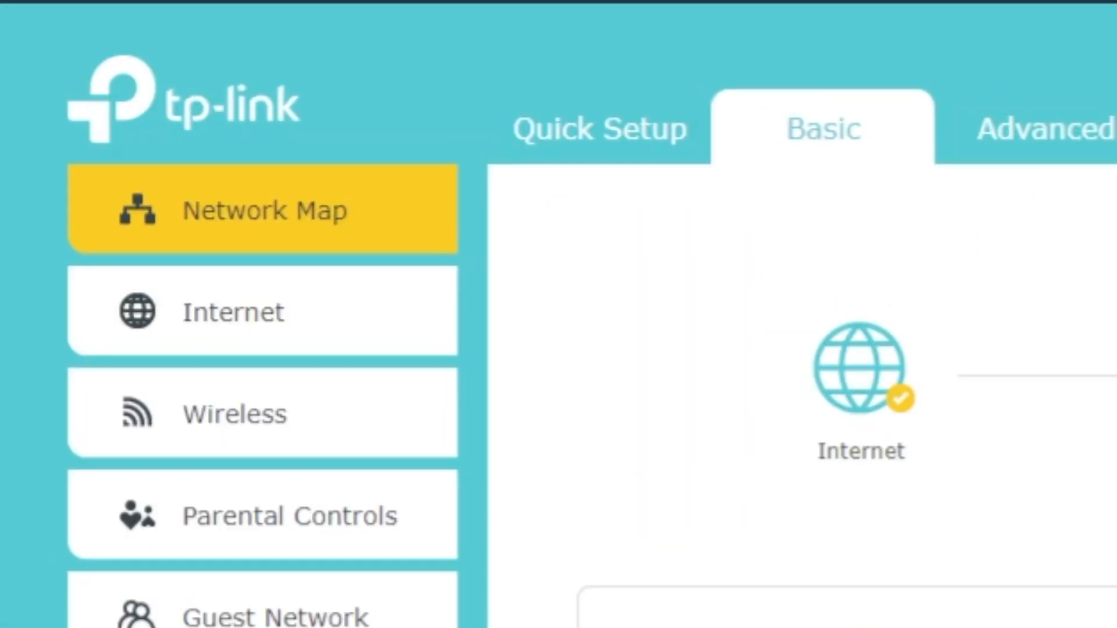
Set Basic > Internet to Clone Current Computer MAC Address, save it, and reboot the router
click(295, 314)
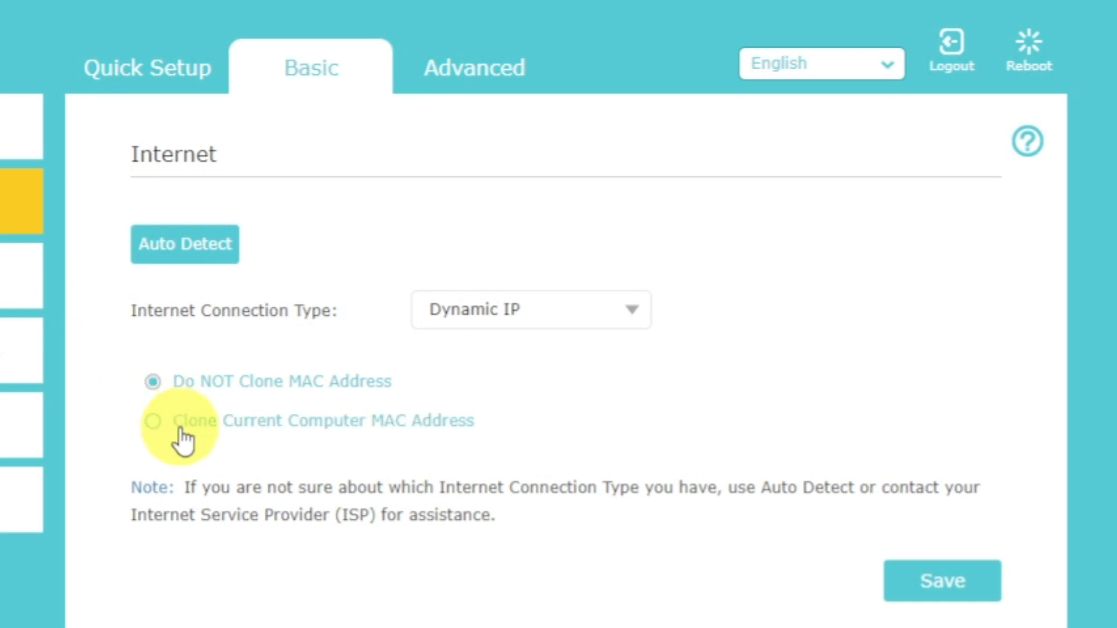
click(185, 441)
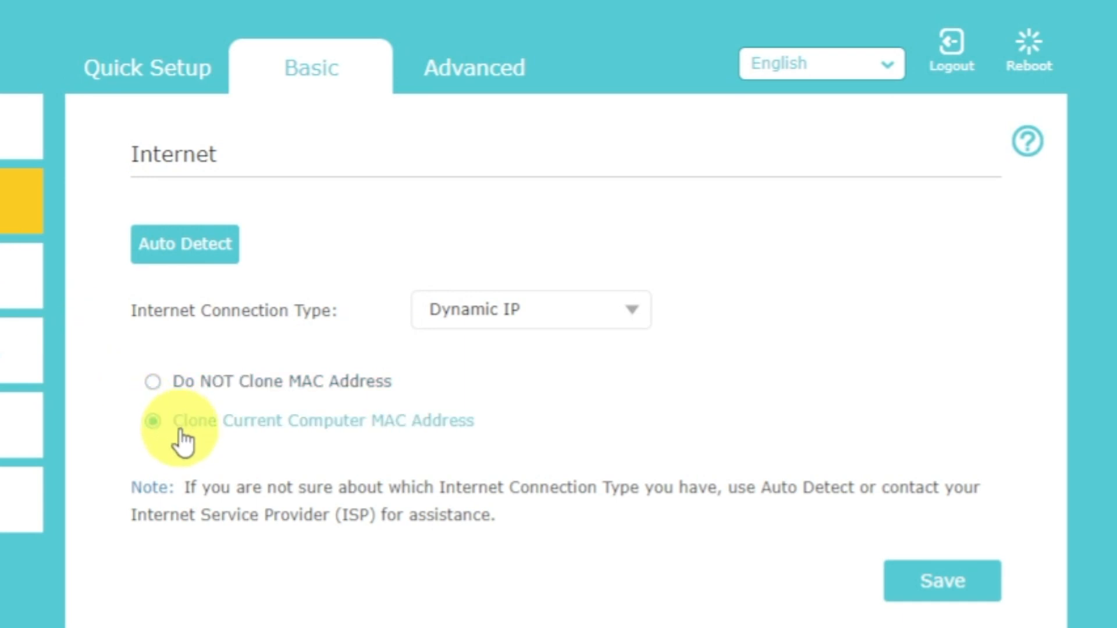
click(929, 589)
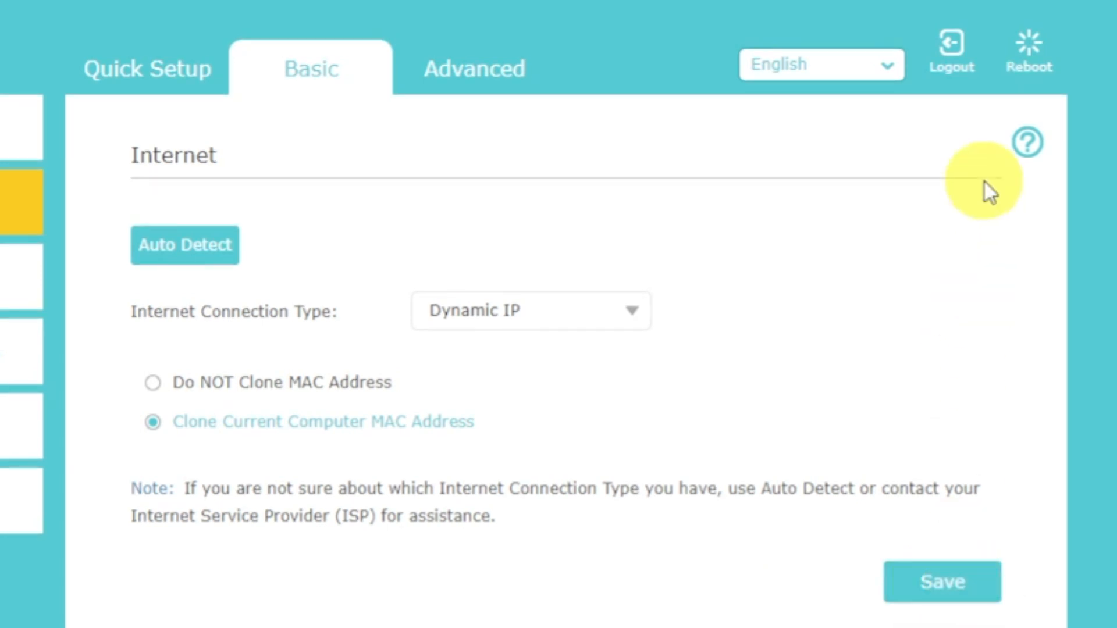
click(1027, 49)
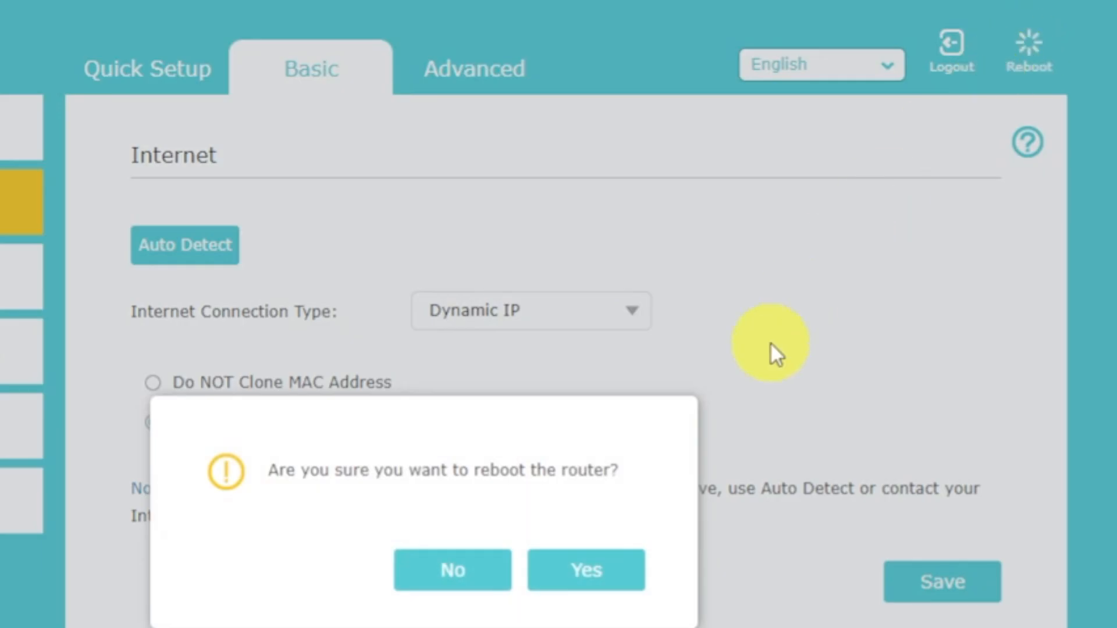
click(615, 570)
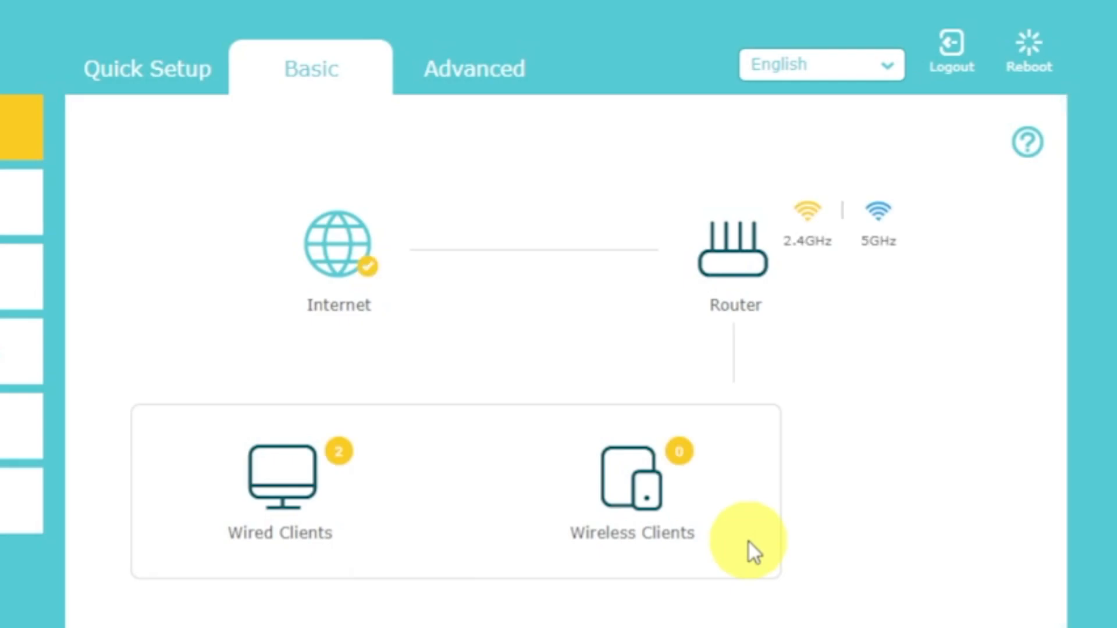